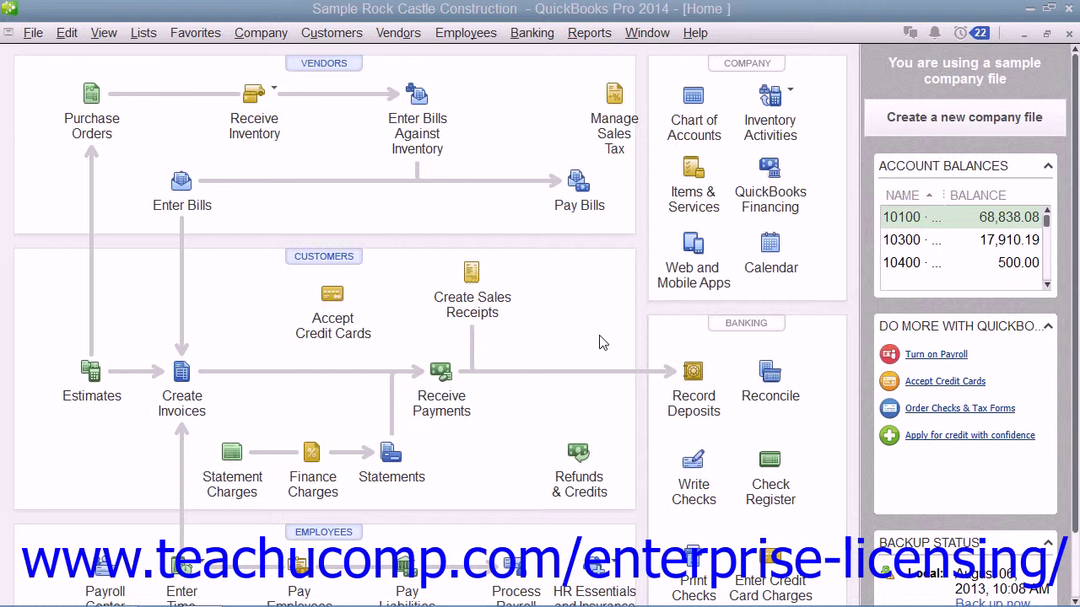
# Open the Banking menu from the Rock Castle Construction Home screen
pyautogui.click(542, 38)
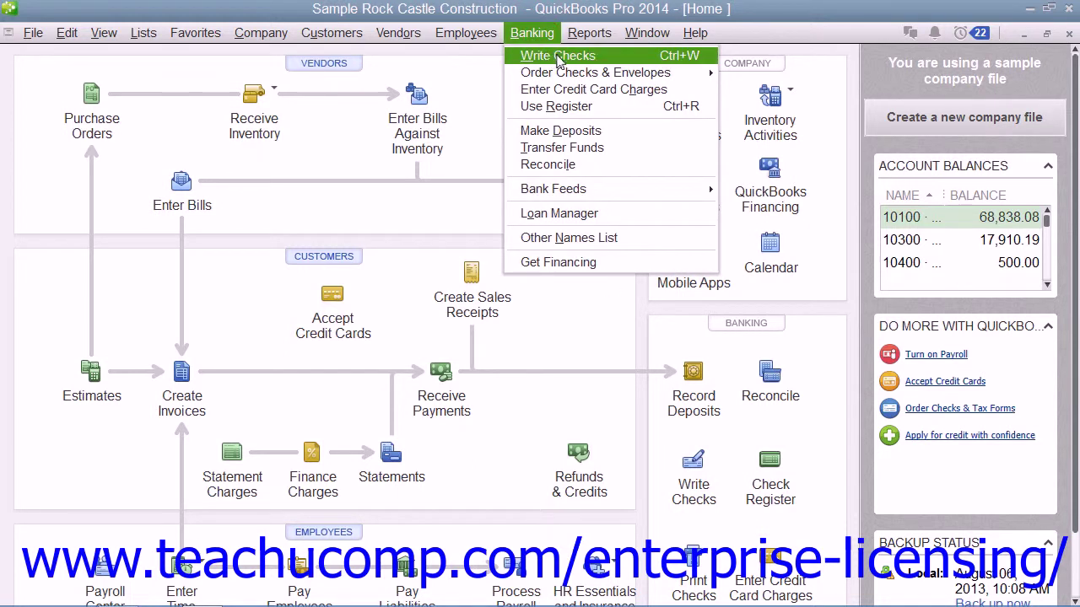
# Start a new check from 10100 Checking, with Print Later left checked
pyautogui.click(557, 58)
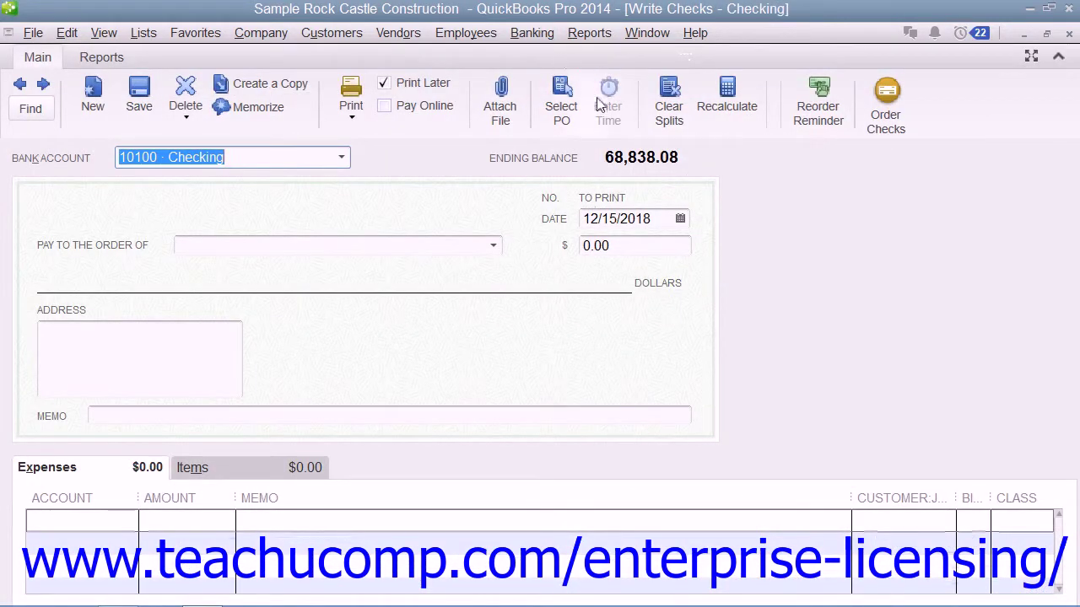
pyautogui.click(340, 160)
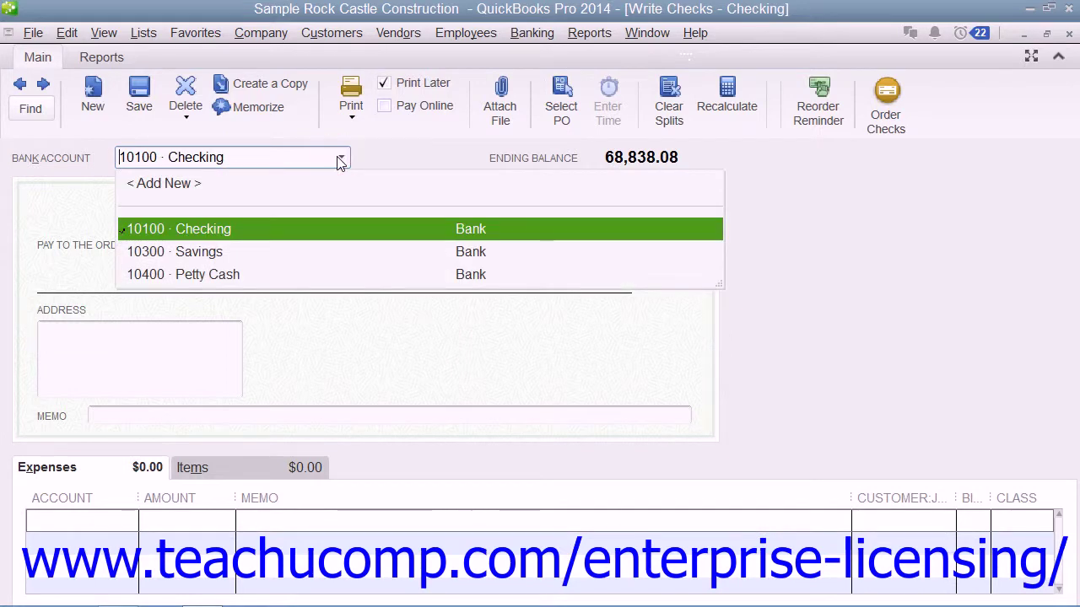
pyautogui.click(263, 235)
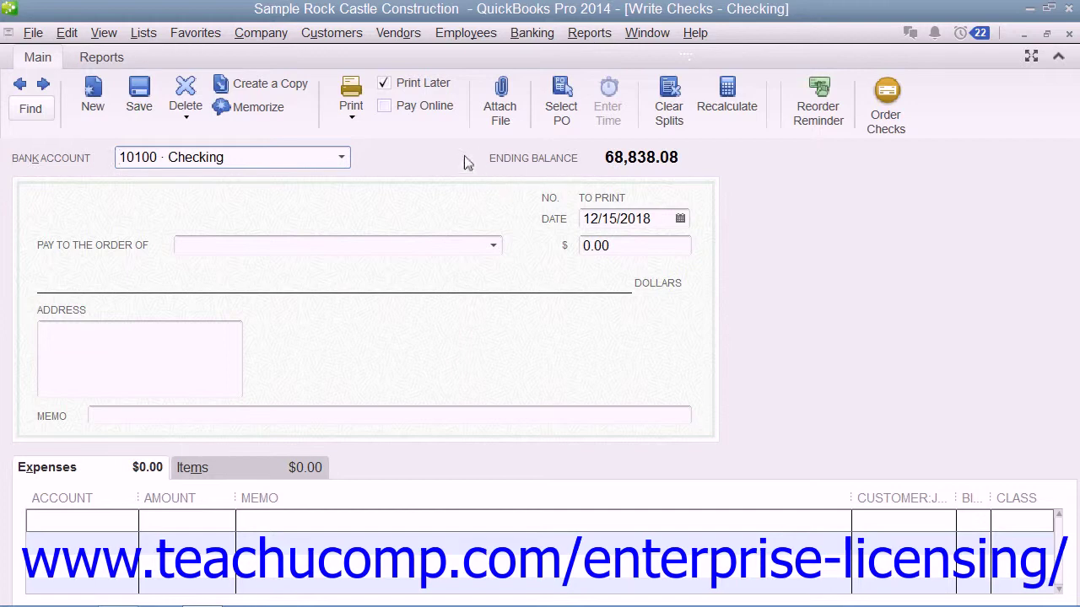
pyautogui.click(383, 82)
pyautogui.click(640, 196)
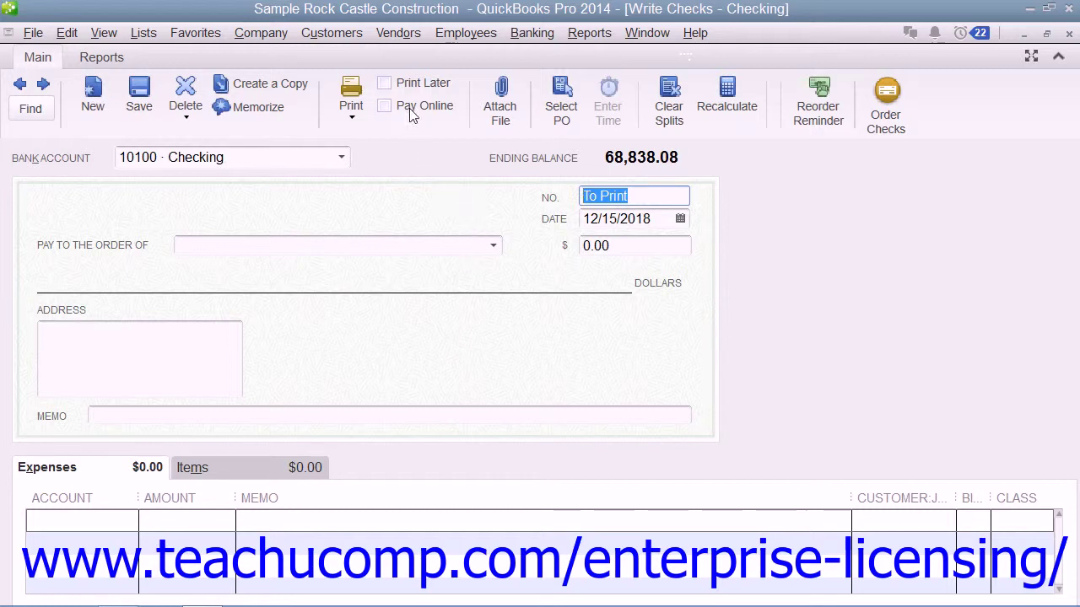
pyautogui.click(390, 86)
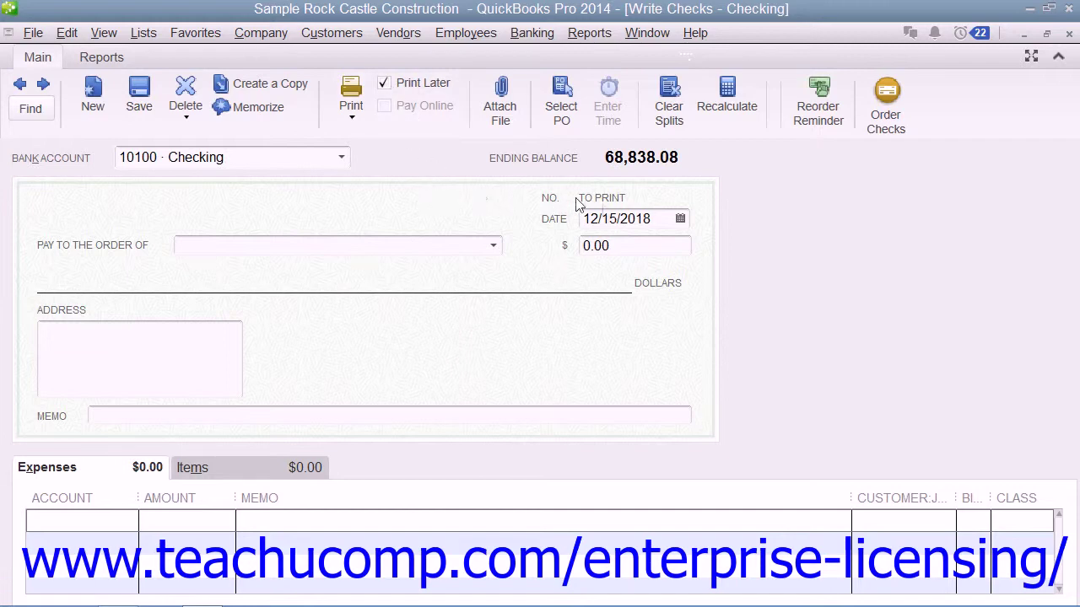
pyautogui.click(681, 219)
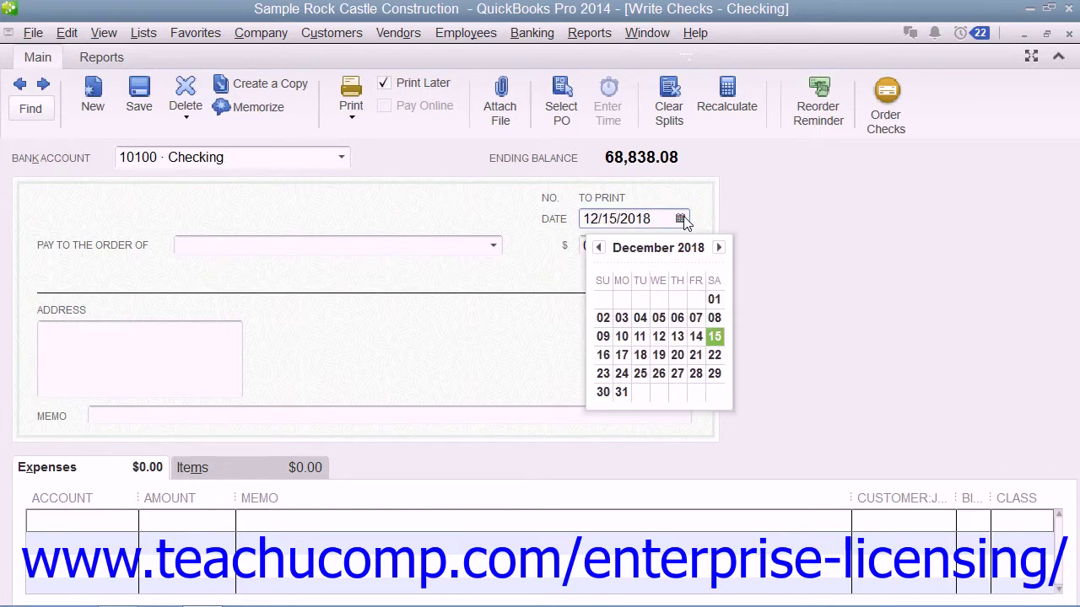
pyautogui.click(715, 337)
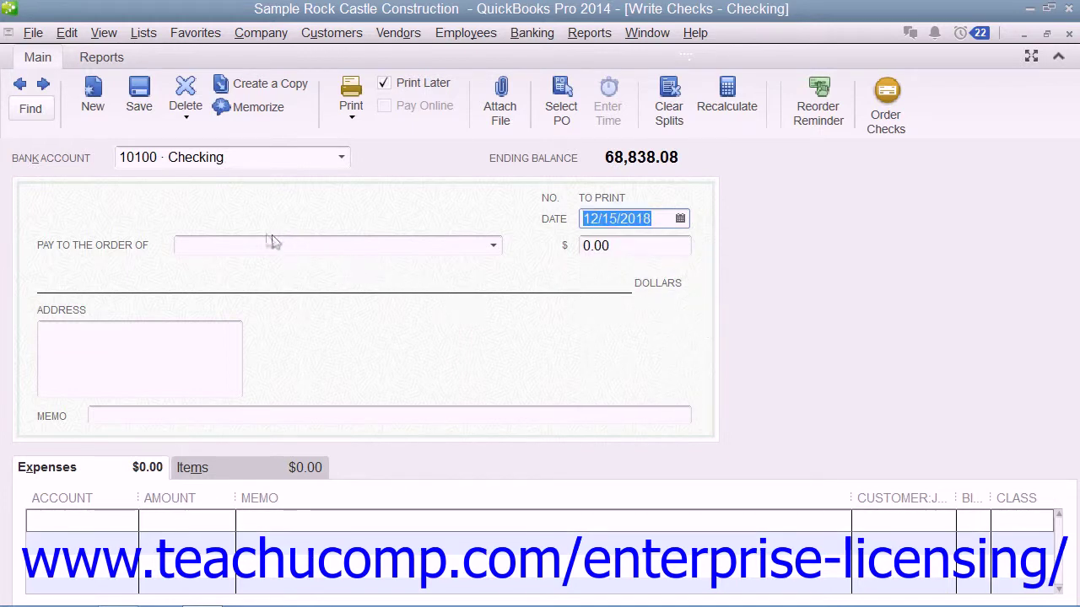
pyautogui.click(205, 246)
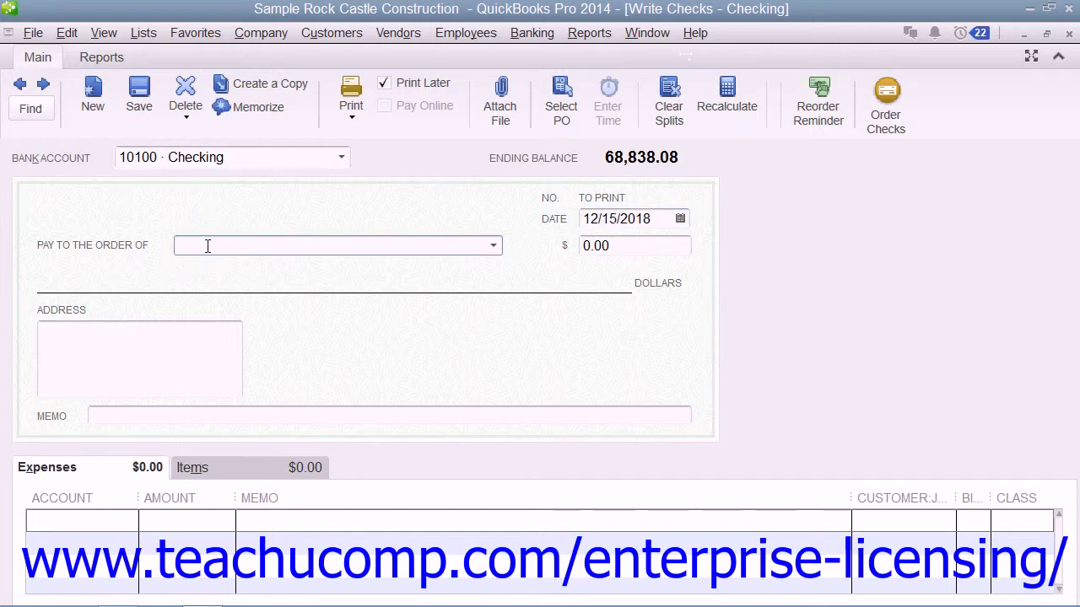
# Make Office Supply Store the payee, quick-adding it as a new vendor
pyautogui.write('Ecker Designs:Office')
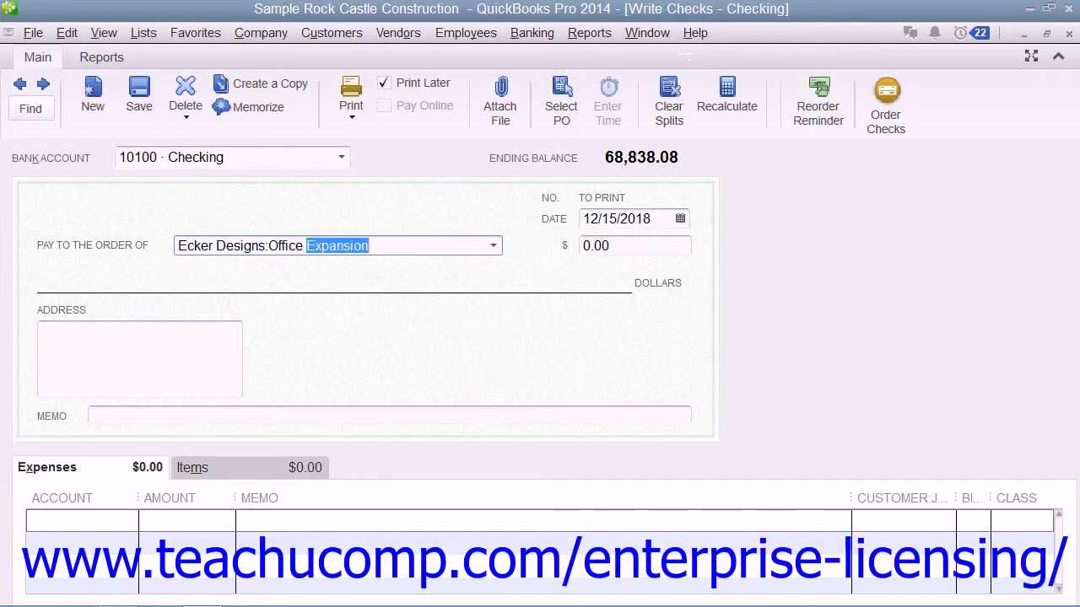
pyautogui.write(' Sup')
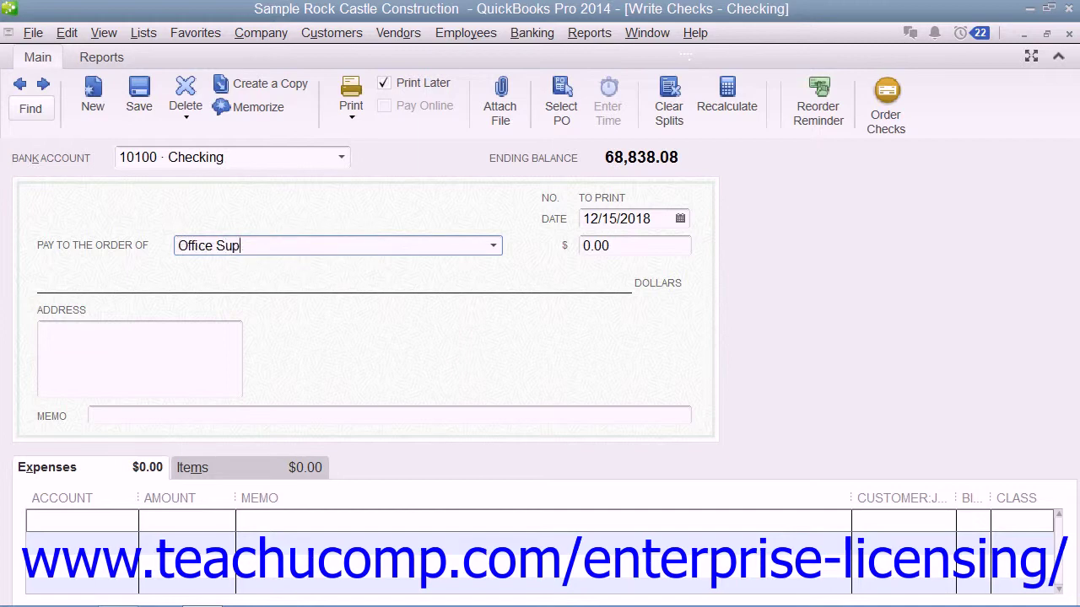
pyautogui.write('ply Store')
pyautogui.press('Tab')
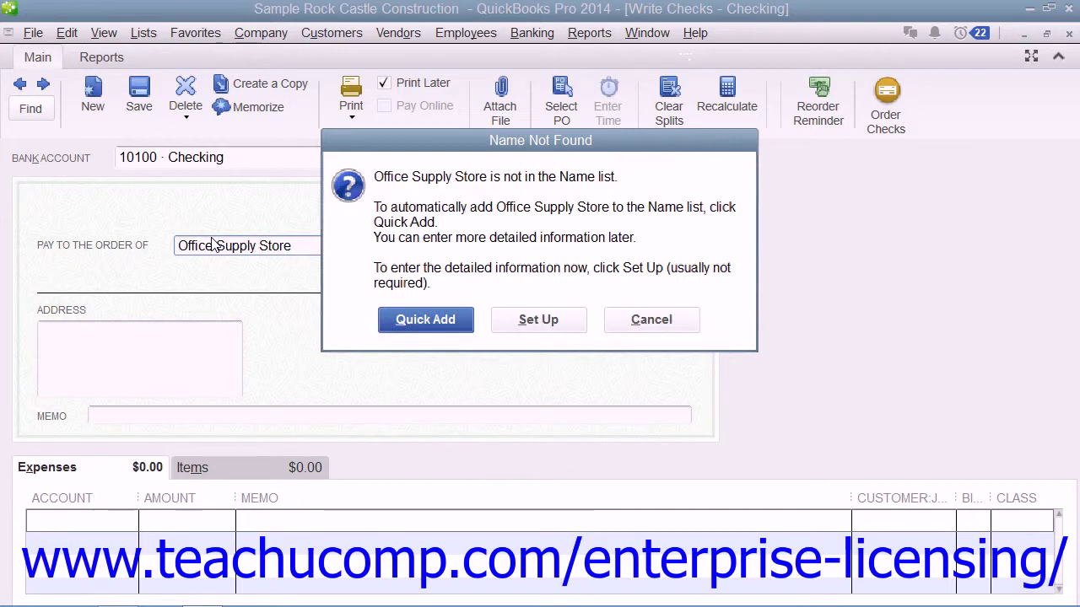
pyautogui.click(452, 324)
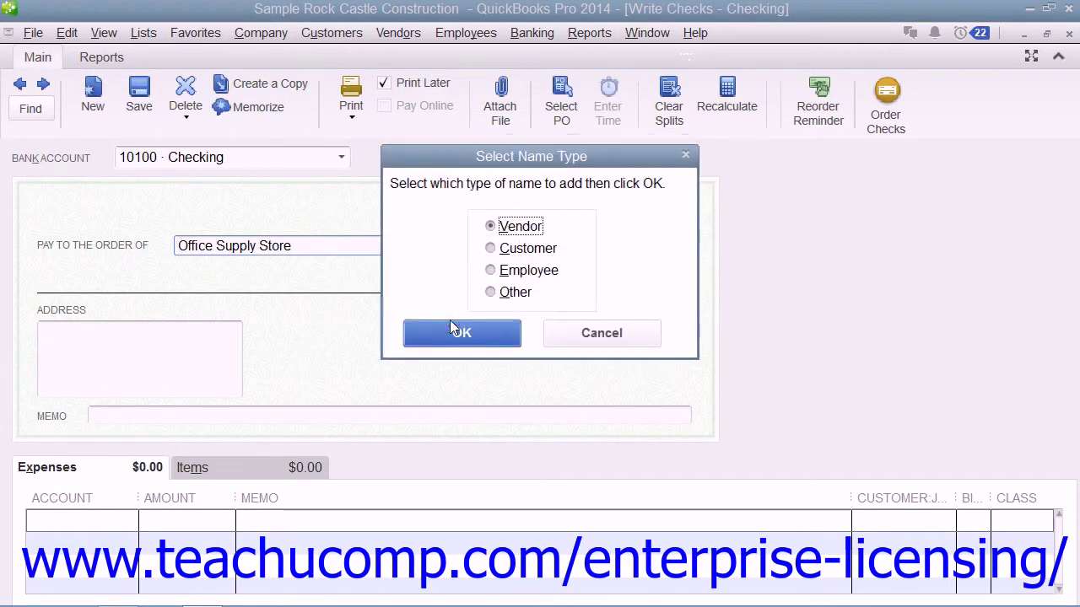
pyautogui.click(489, 329)
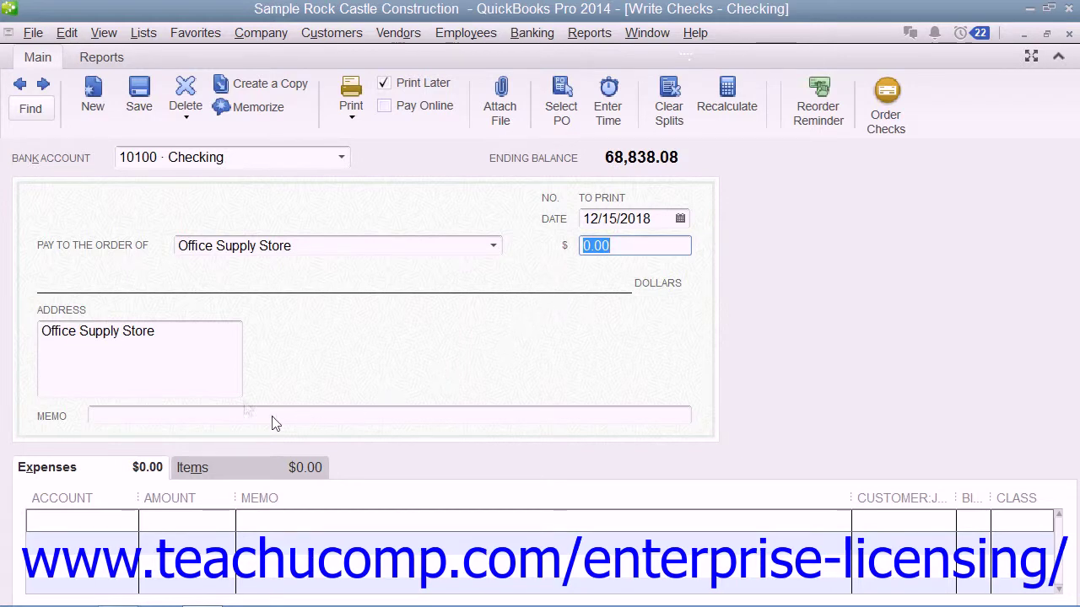
pyautogui.click(174, 339)
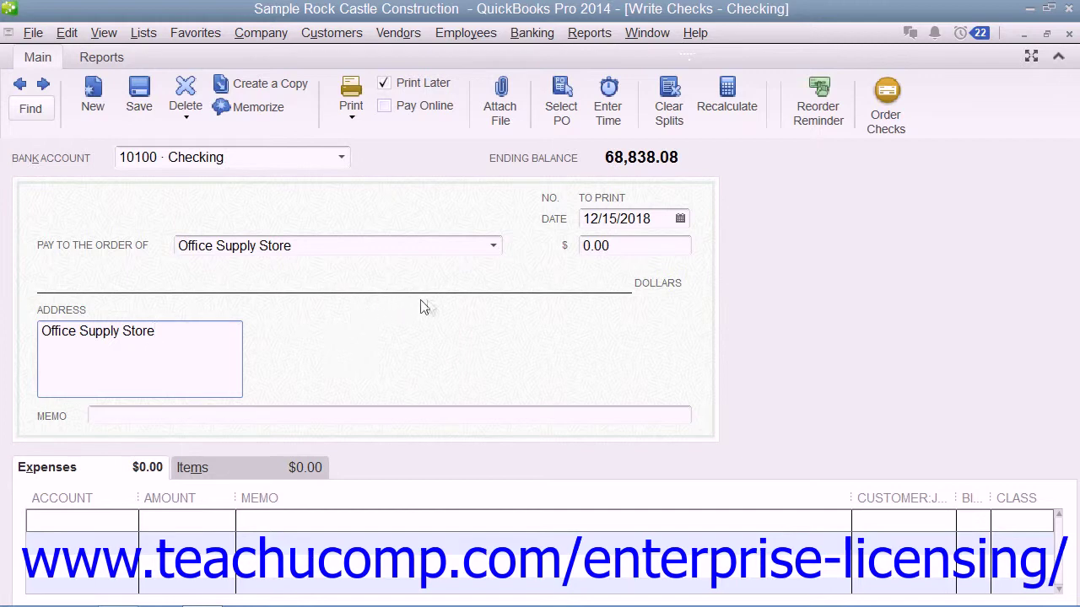
# Enter a 50 check amount and collapse the icon bar to show more expense rows
pyautogui.click(613, 253)
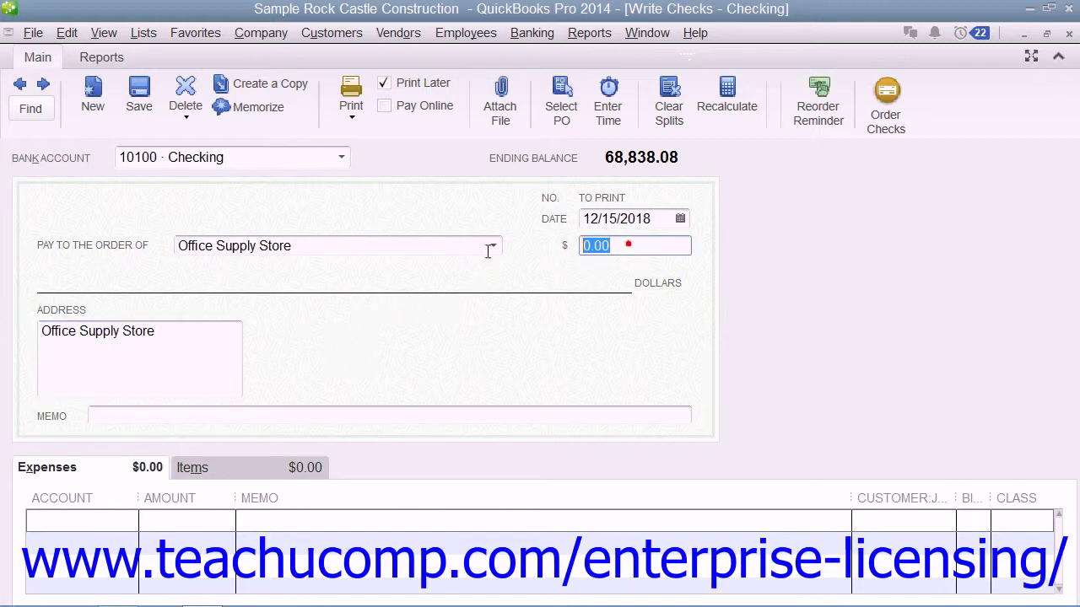
pyautogui.write('50')
pyautogui.click(205, 346)
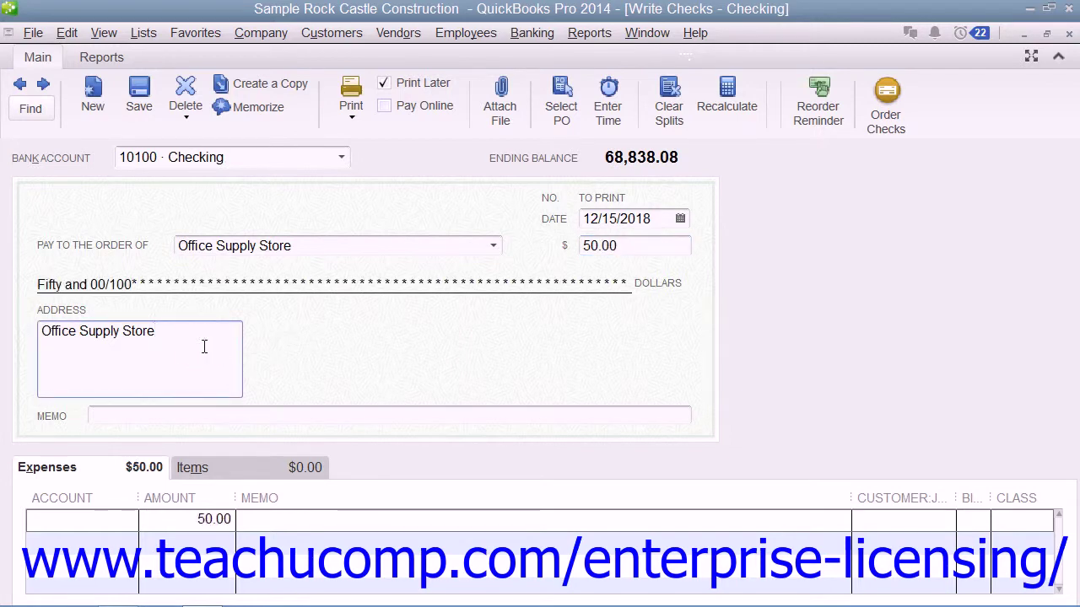
pyautogui.click(1029, 58)
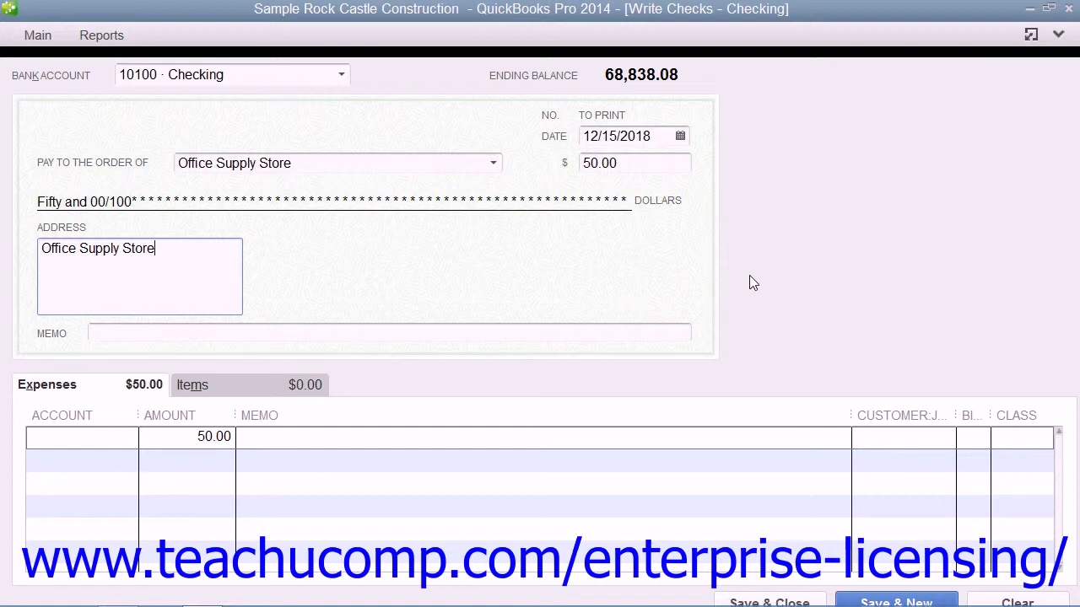
# Charge the first expense line to 63000 Office Supplies and change its amount to 25
pyautogui.click(116, 388)
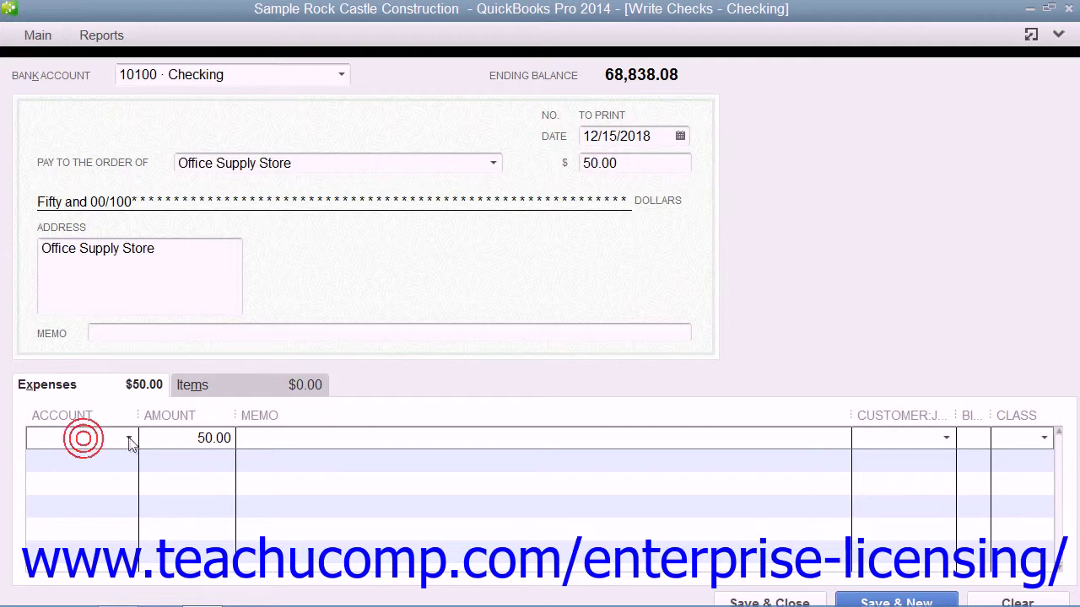
pyautogui.click(129, 438)
pyautogui.scroll(-1, 133, 557)
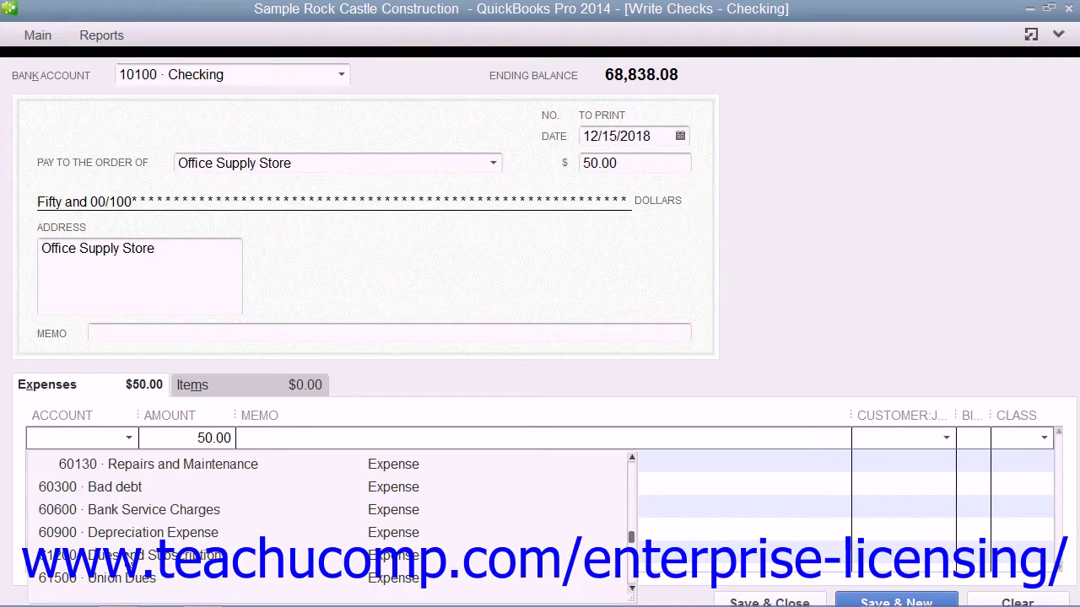
pyautogui.scroll(-1, 145, 552)
pyautogui.scroll(-4, 145, 553)
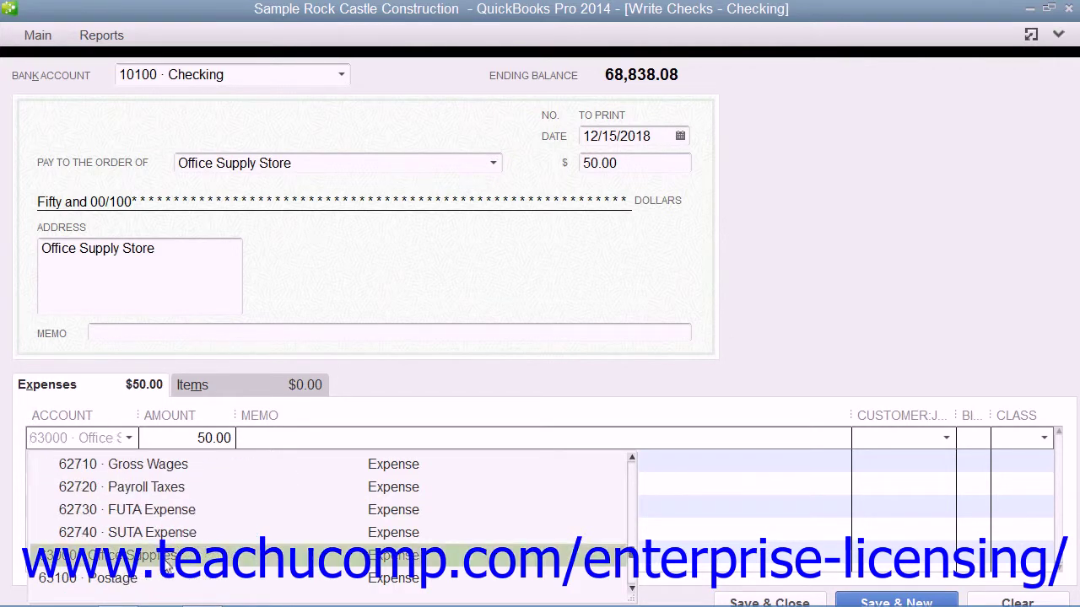
pyautogui.click(169, 556)
pyautogui.click(181, 437)
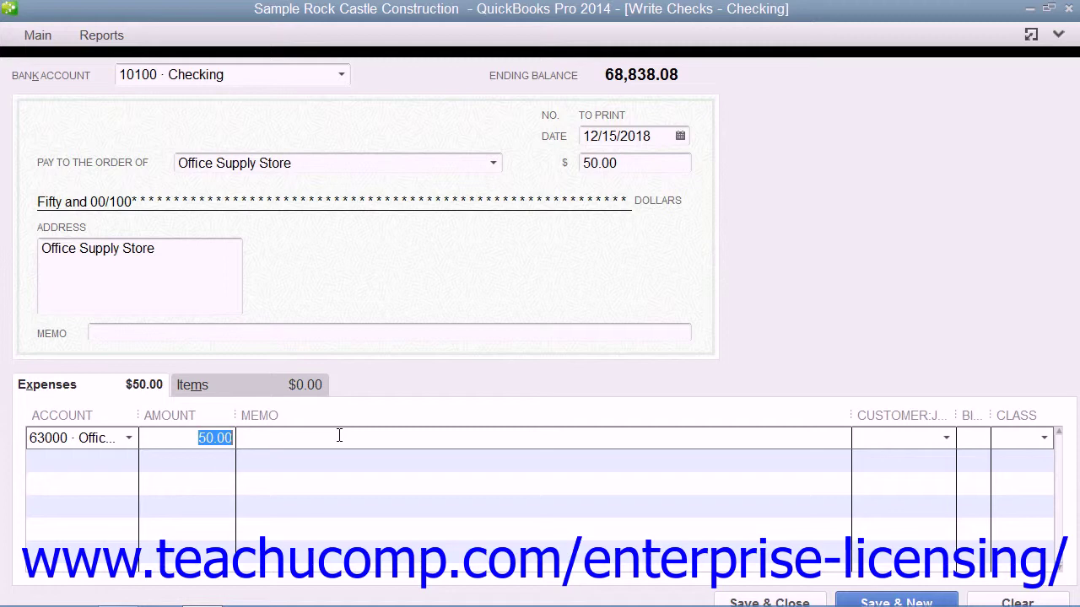
pyautogui.write('25')
# Charge the second 25.00 expense line to 63300 Printing
pyautogui.click(89, 465)
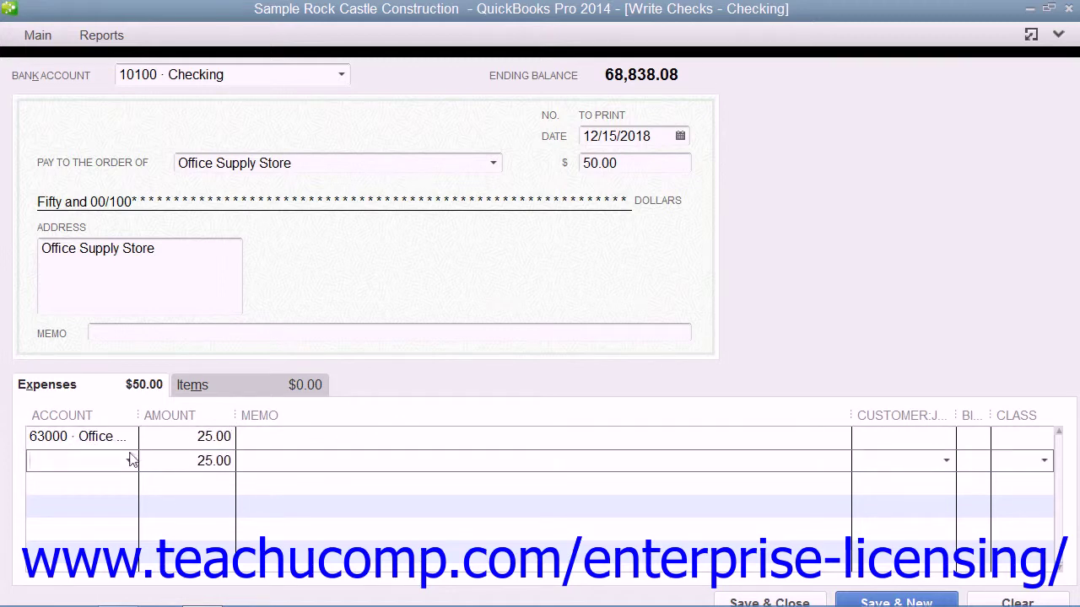
pyautogui.click(129, 460)
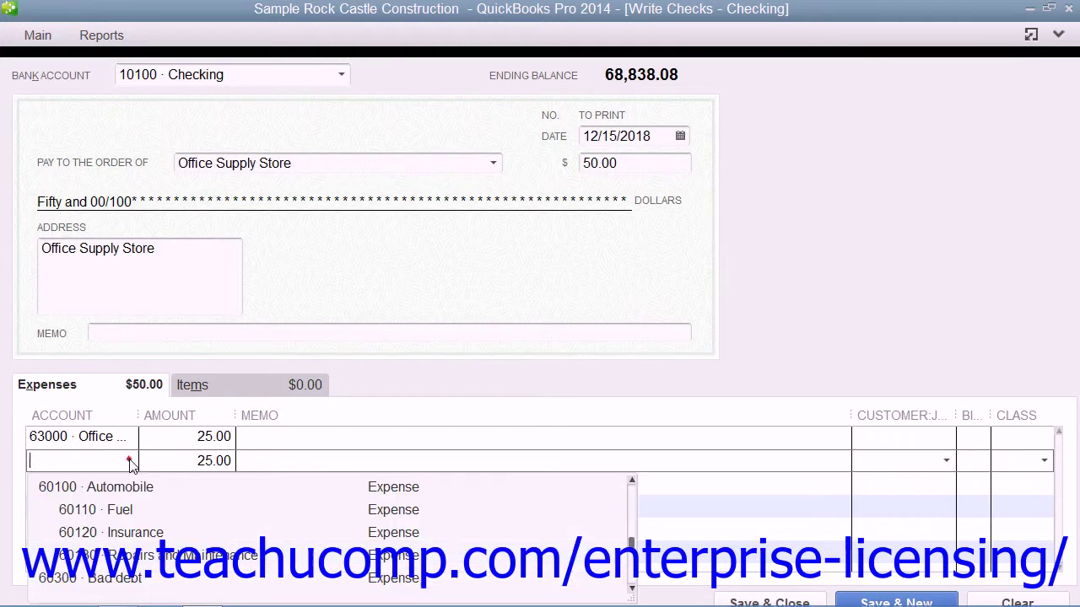
pyautogui.scroll(-7, 165, 534)
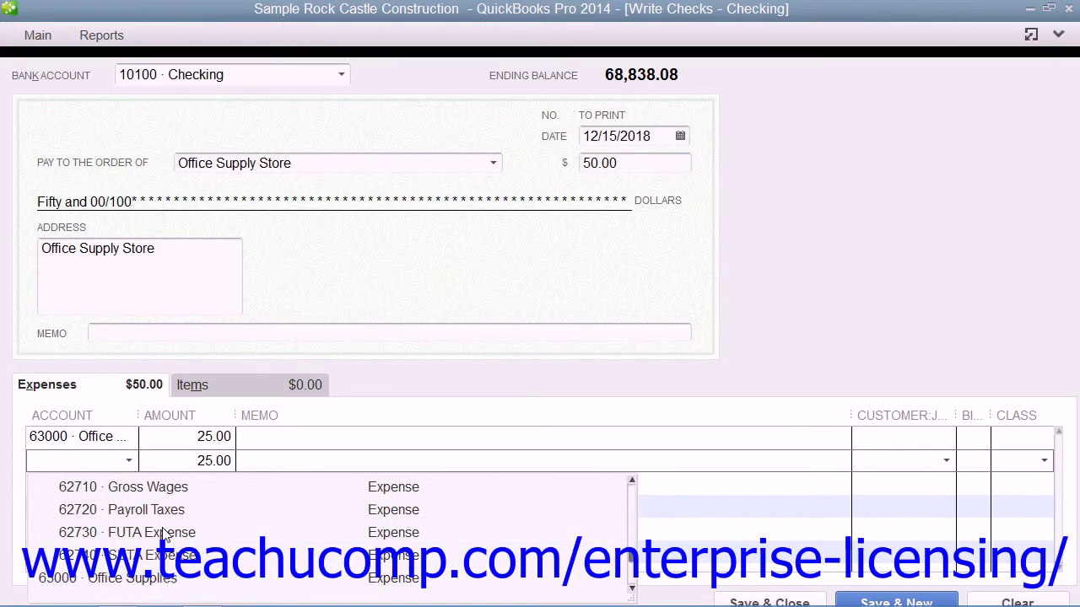
pyautogui.click(167, 556)
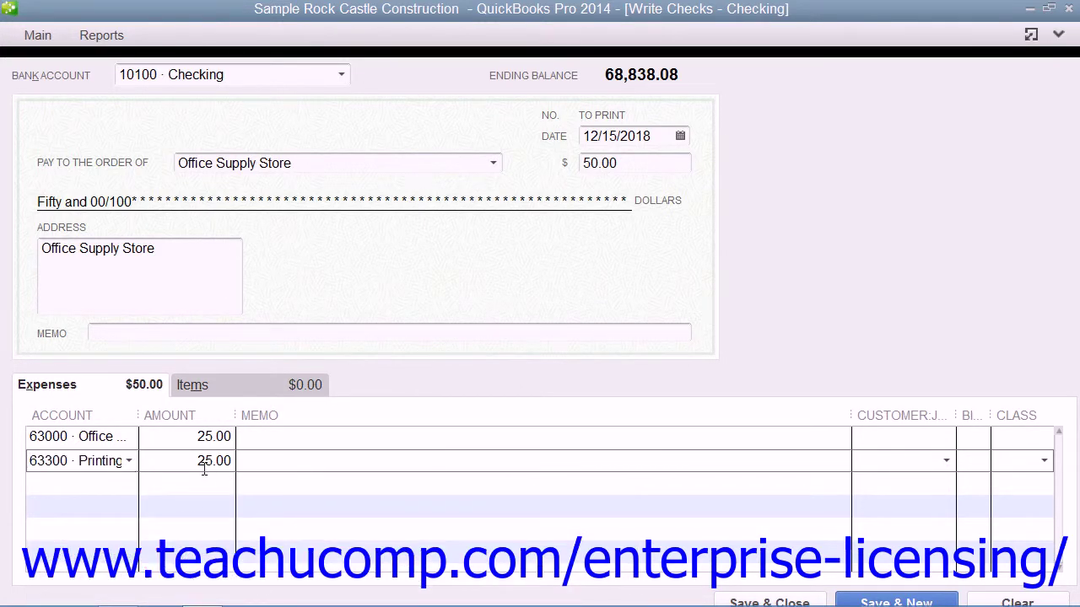